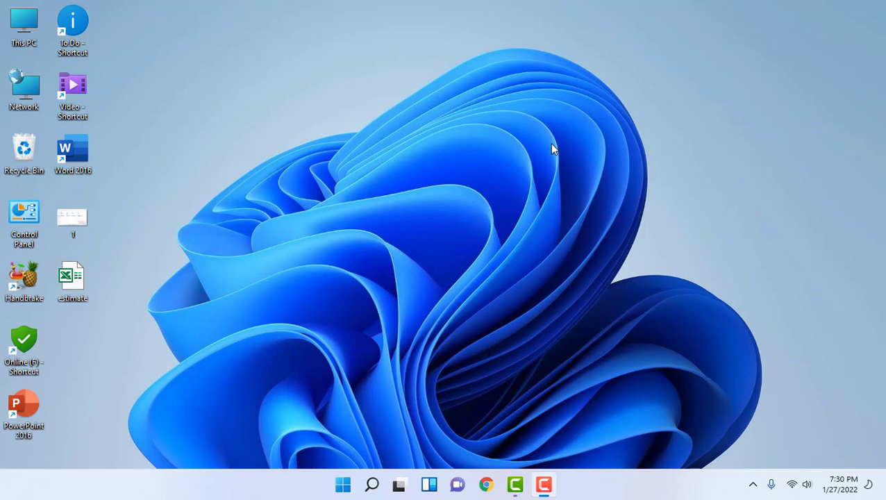
Launch Excel from a Start search for 'excel' to reach its start screen.
left_click(60, 297)
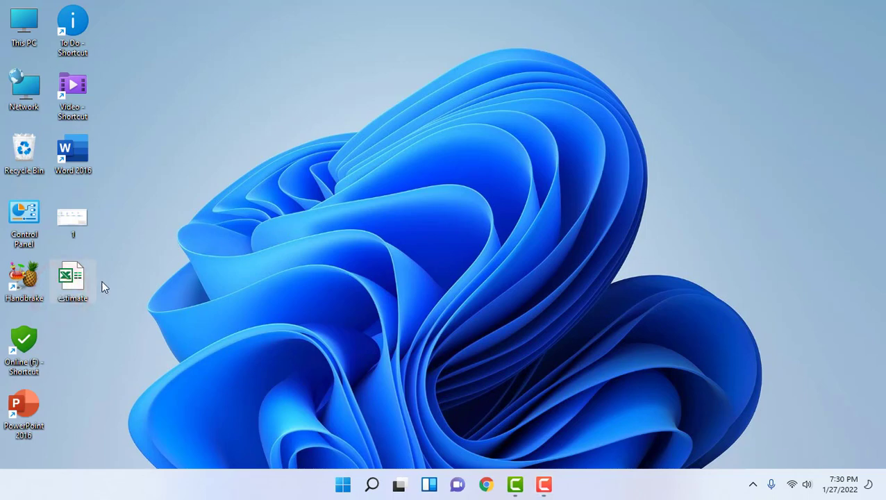
left_click(212, 253)
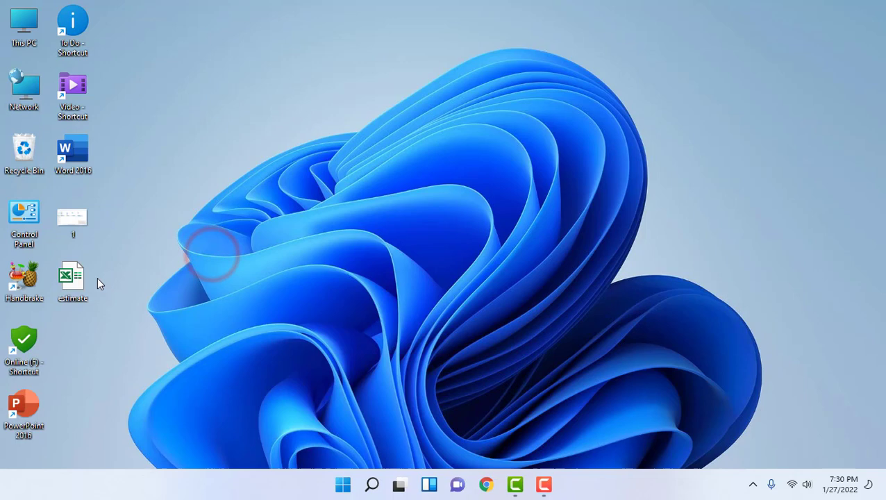
left_click(345, 485)
type("excel")
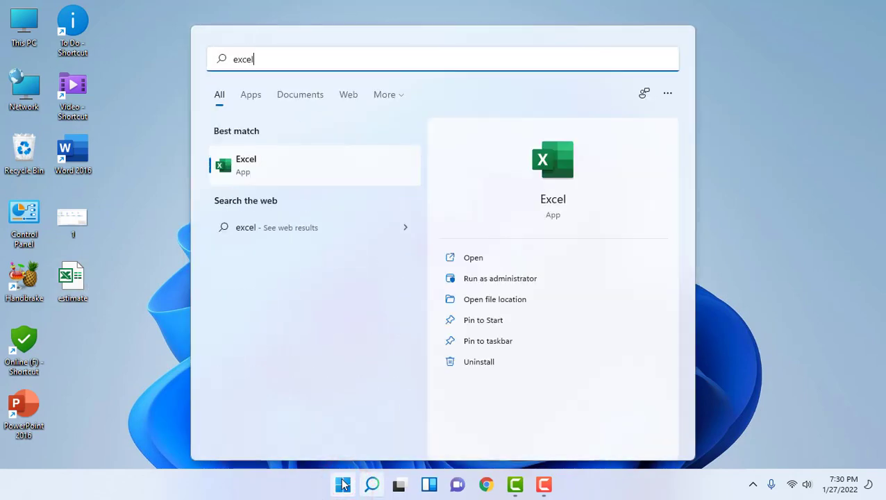
left_click(306, 171)
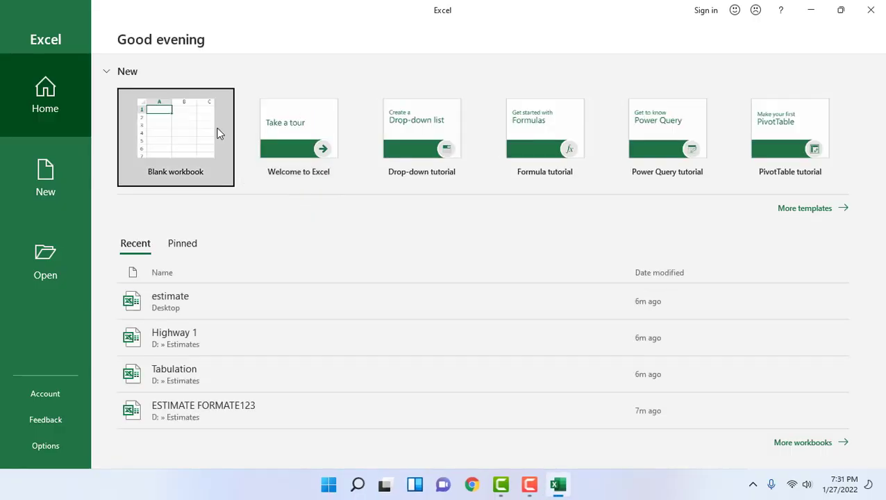
Start a blank workbook, then browse this PC from File > Open.
left_click(192, 151)
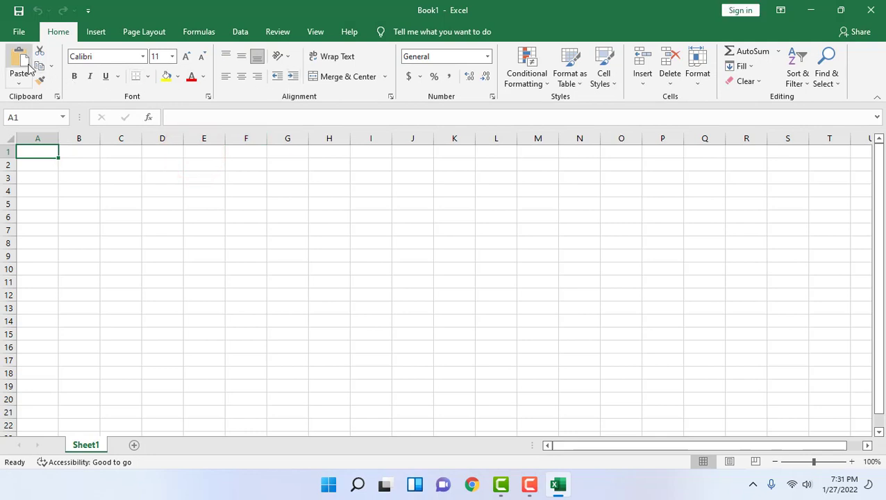
left_click(19, 33)
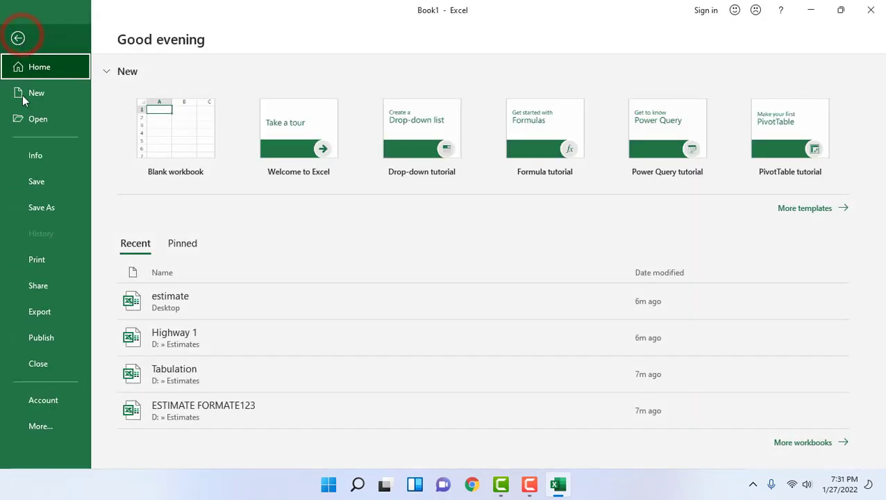
left_click(48, 125)
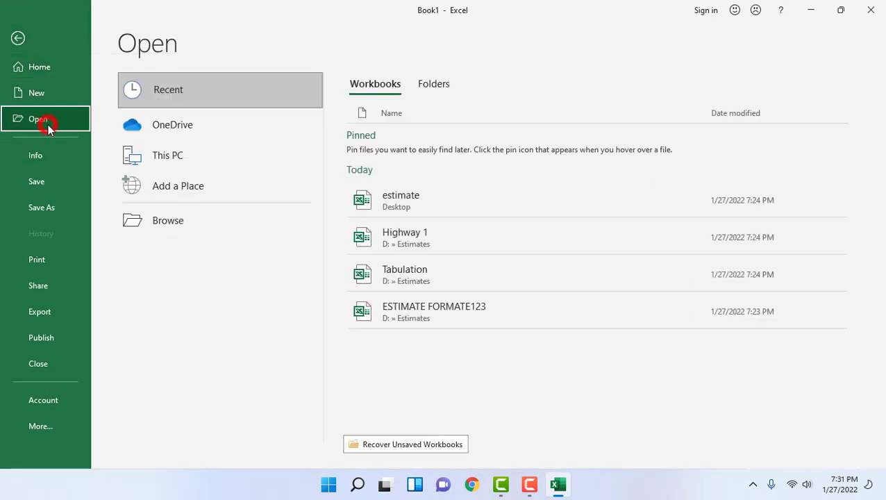
left_click(198, 225)
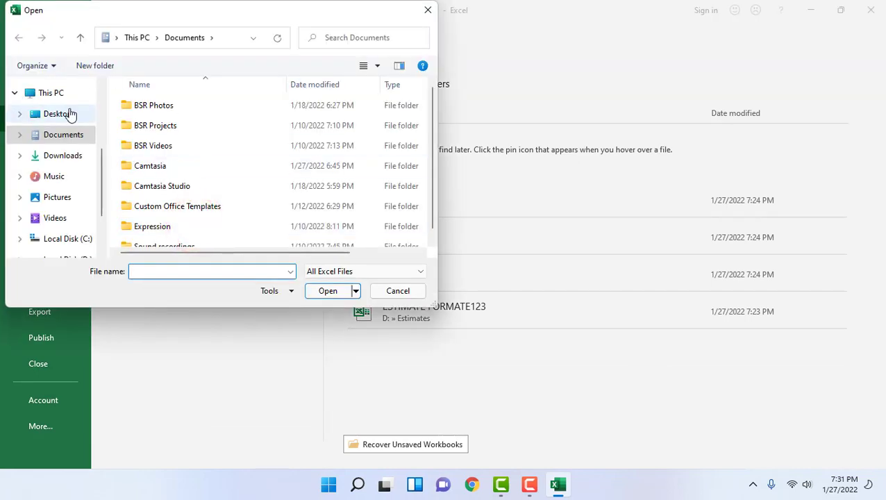
Select the 'estimate' workbook on the Desktop and show the Open button's options.
left_click(59, 114)
left_click_drag(207, 14, 229, 72)
left_click(177, 186)
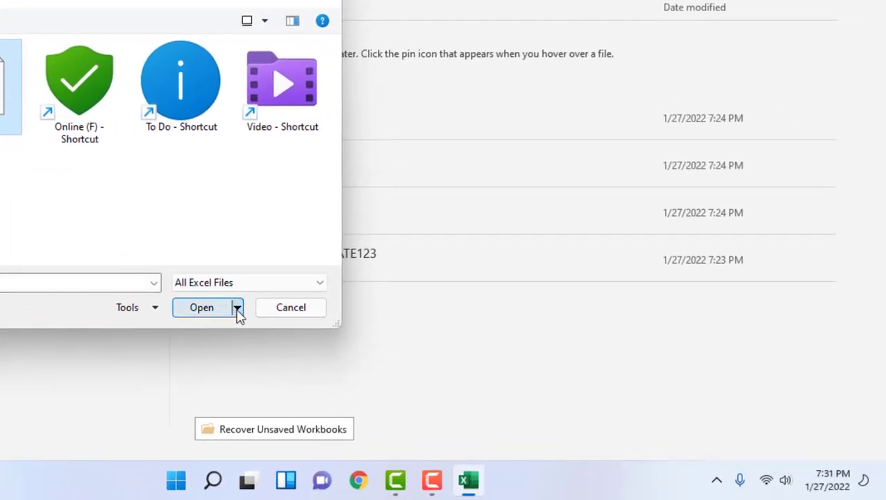
left_click(237, 310)
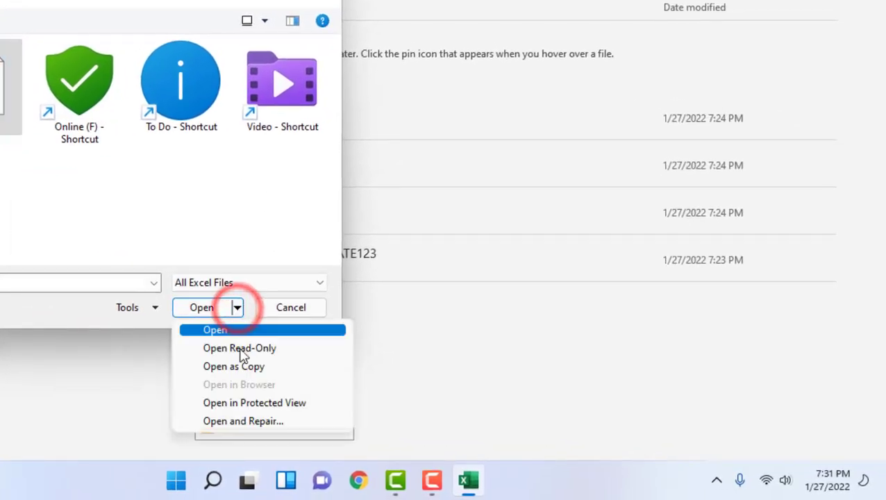
Open and Repair 'estimate', inspect cell I16, then close the workbook and Excel.
left_click(230, 422)
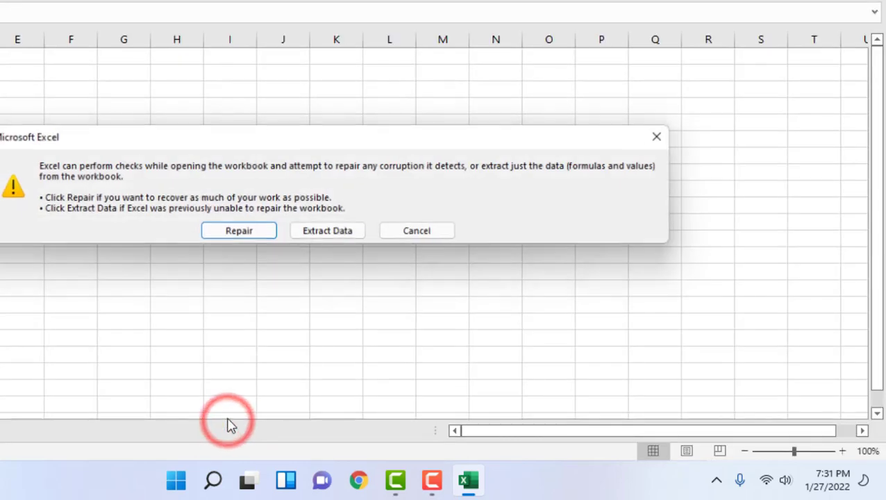
left_click(234, 236)
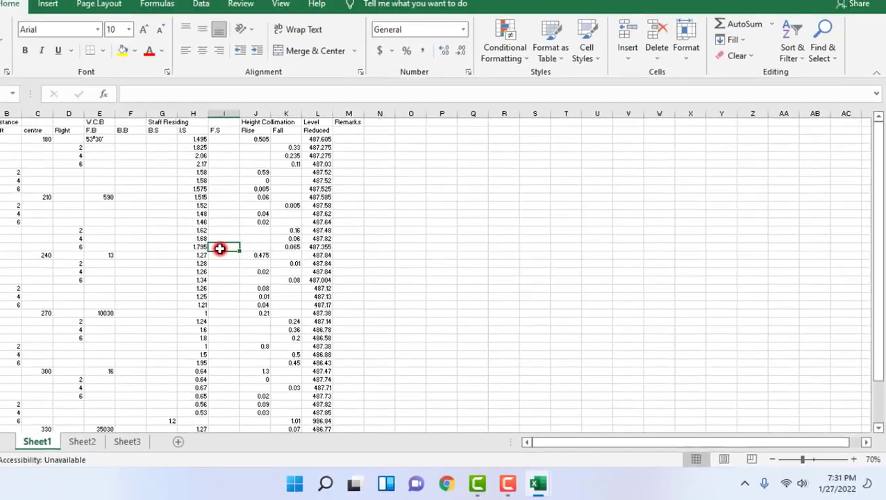
left_click(96, 201)
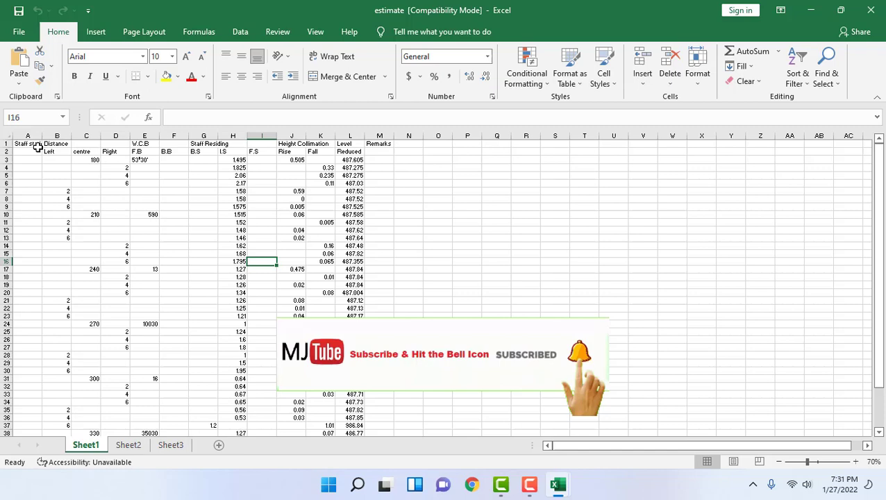
left_click(877, 7)
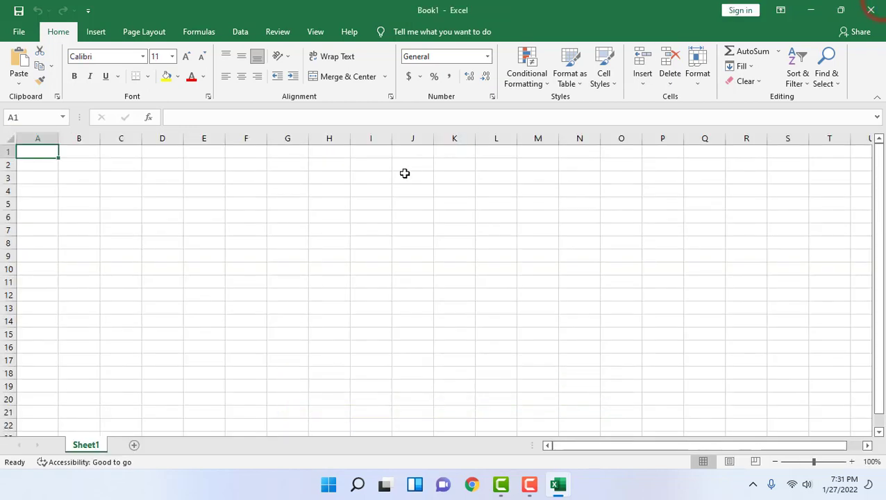
left_click(873, 10)
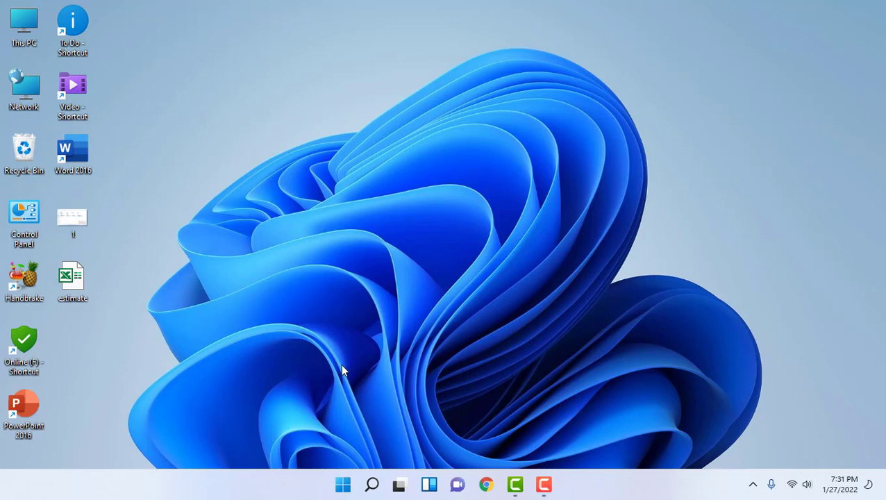
Run 'excel.exe /safe' from the Run box to launch Excel in Safe Mode.
key("super+r")
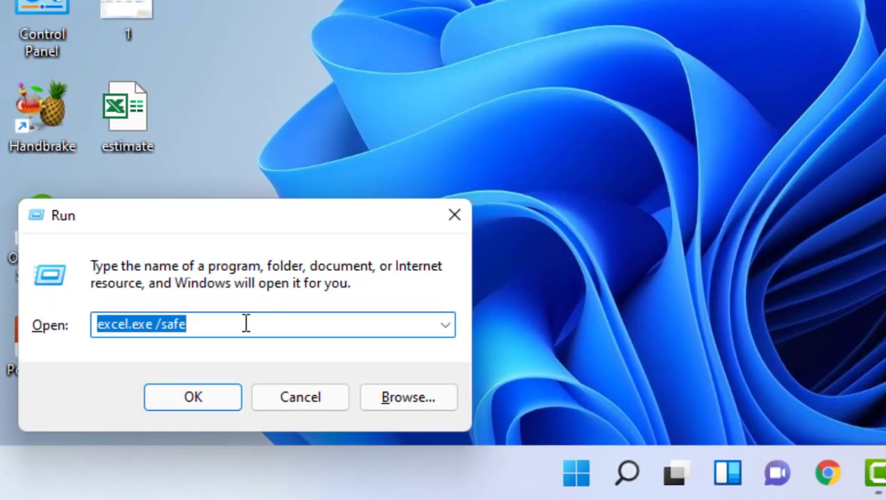
key("BackSpace")
type("exc")
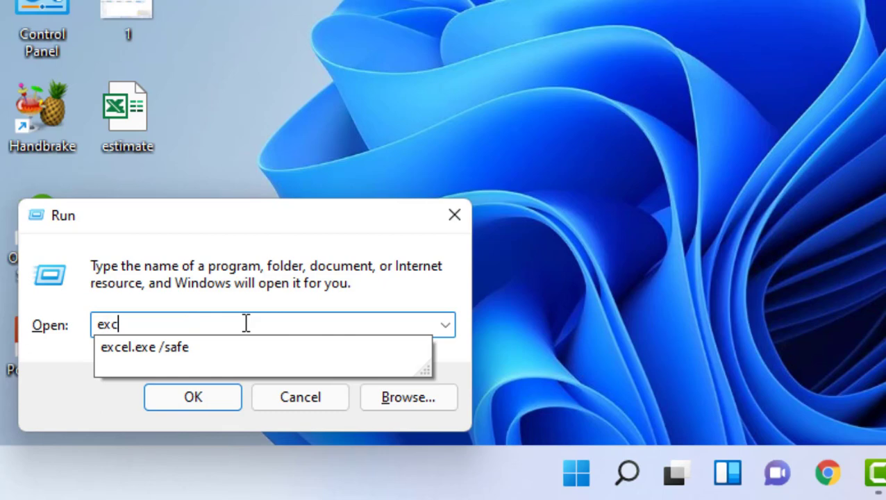
type("el.exe /safe")
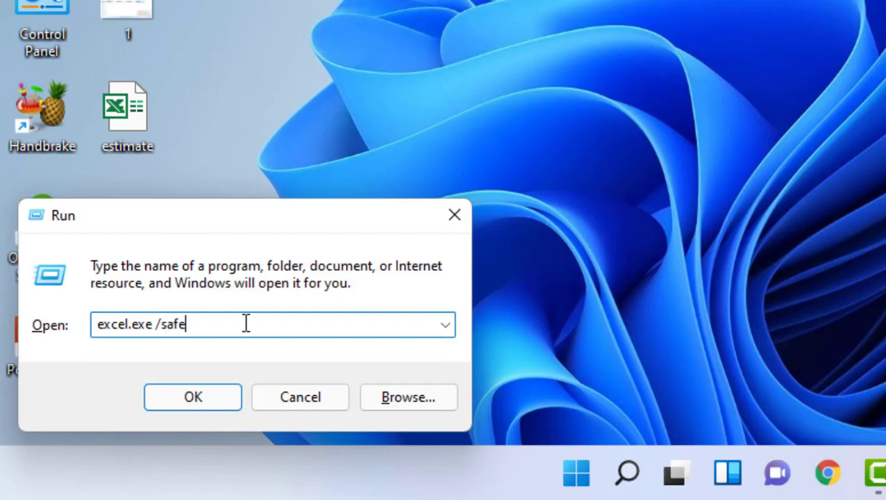
left_click(193, 396)
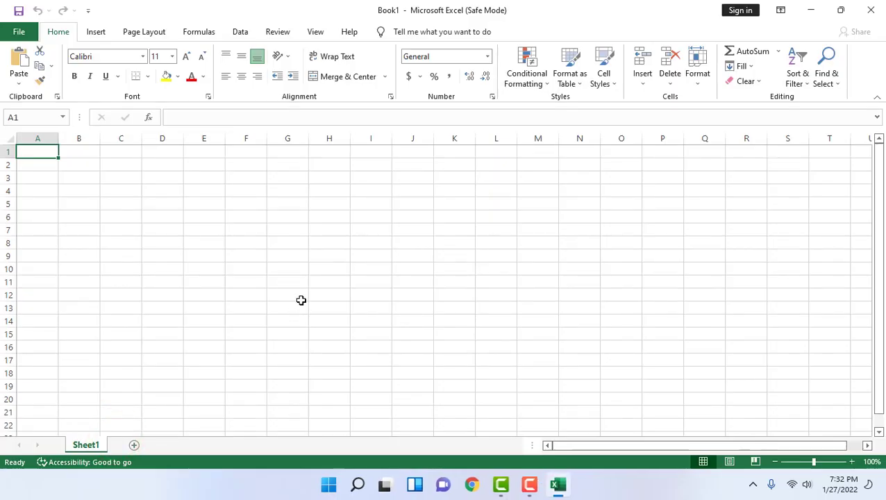
In Safe Mode Excel, expand the File backstage's More list to show Feedback and Options.
left_click(379, 90)
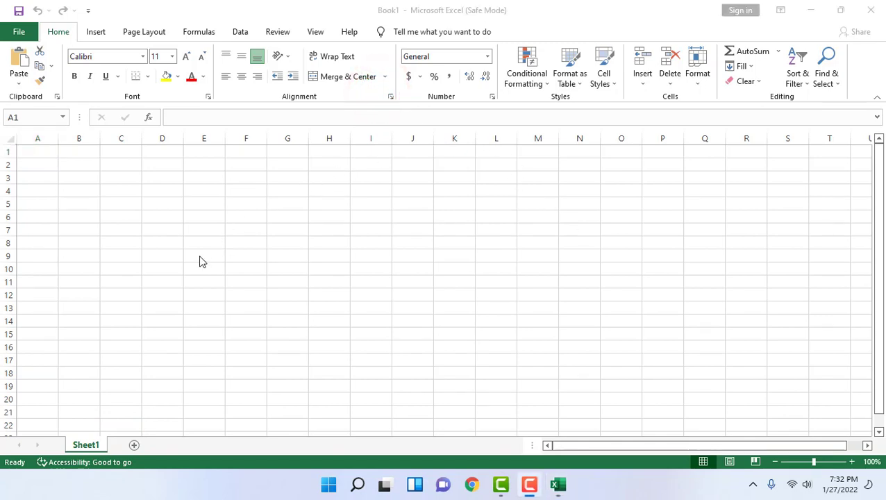
left_click(173, 233)
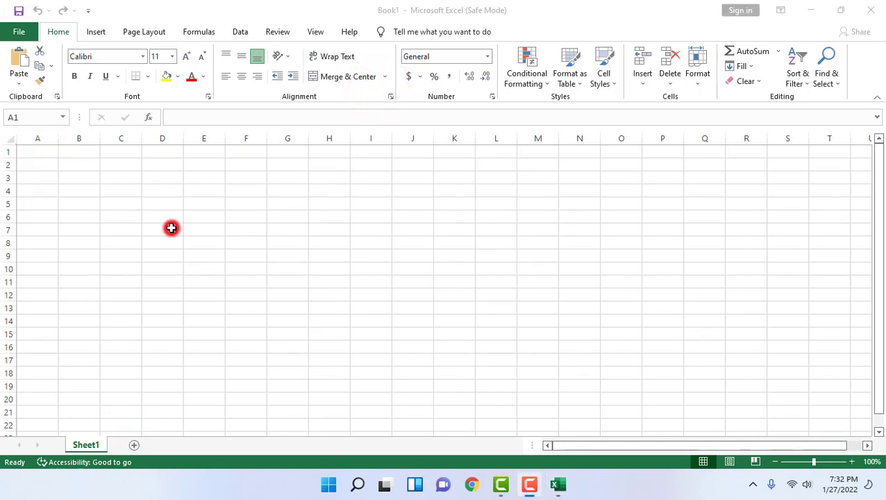
left_click(18, 34)
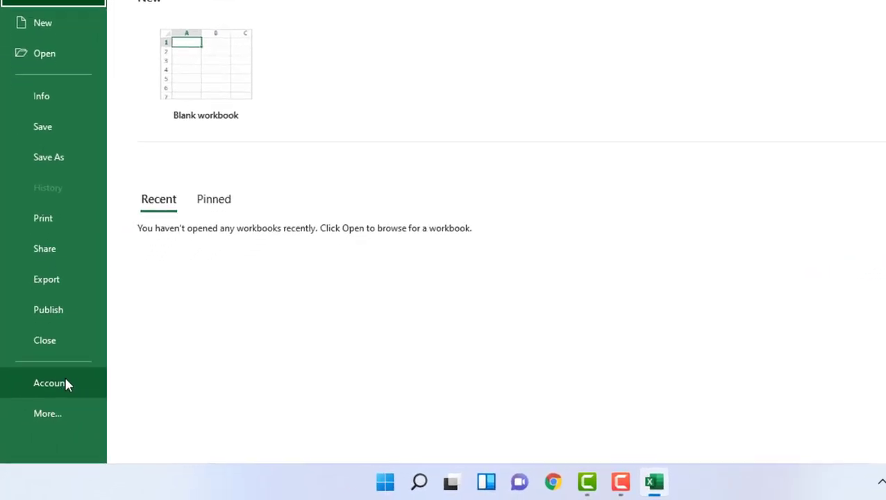
left_click(68, 415)
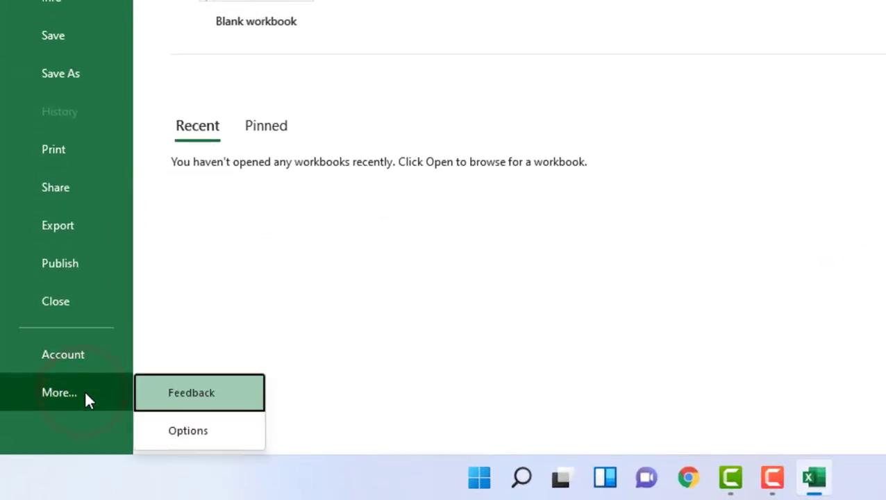
In Excel Options > Add-ins, choose COM Add-ins and open its manager.
left_click(190, 433)
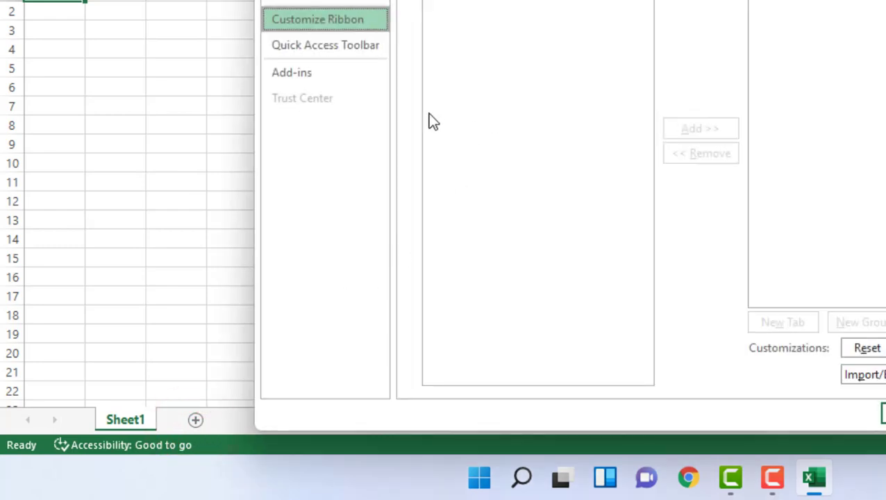
left_click(298, 81)
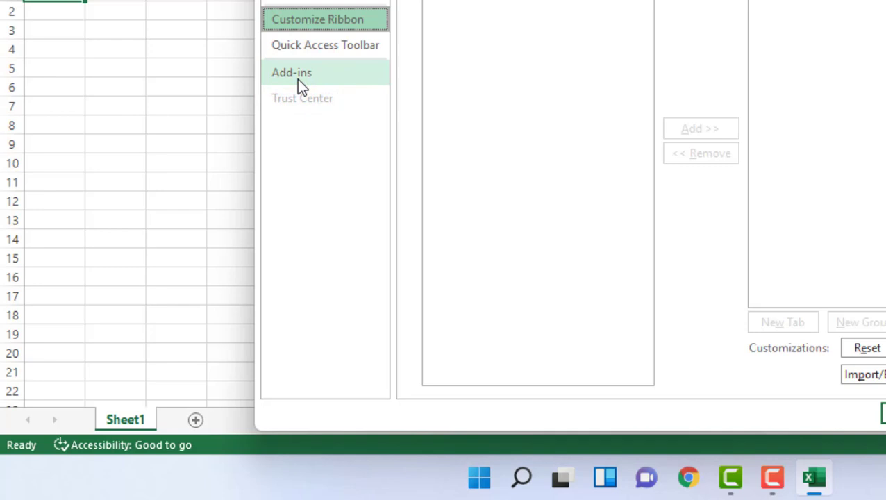
left_click(307, 74)
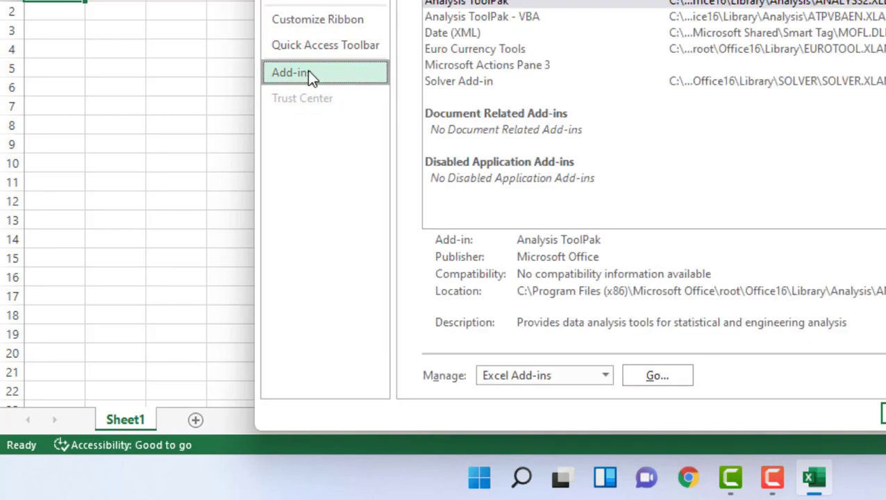
left_click(318, 74)
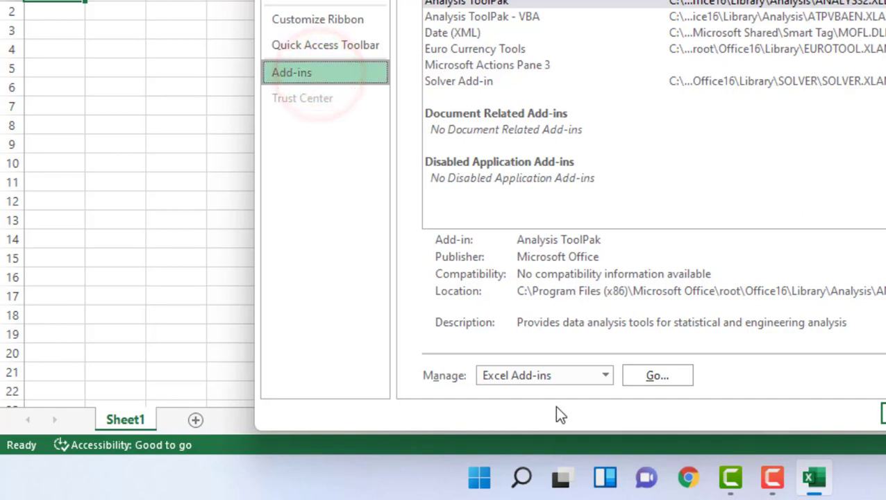
left_click(604, 380)
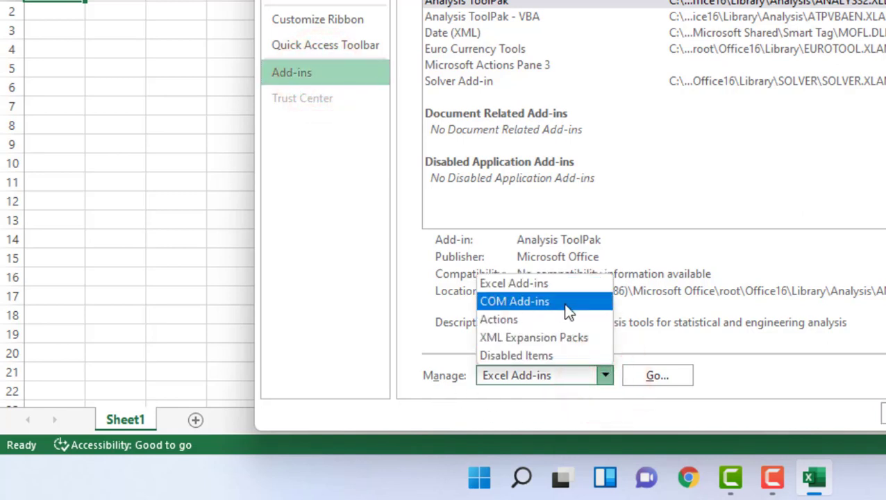
left_click(519, 303)
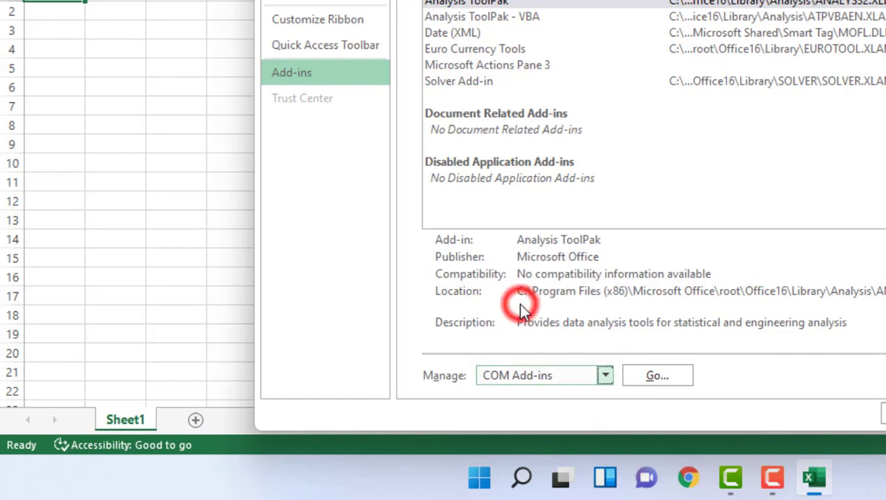
left_click(659, 376)
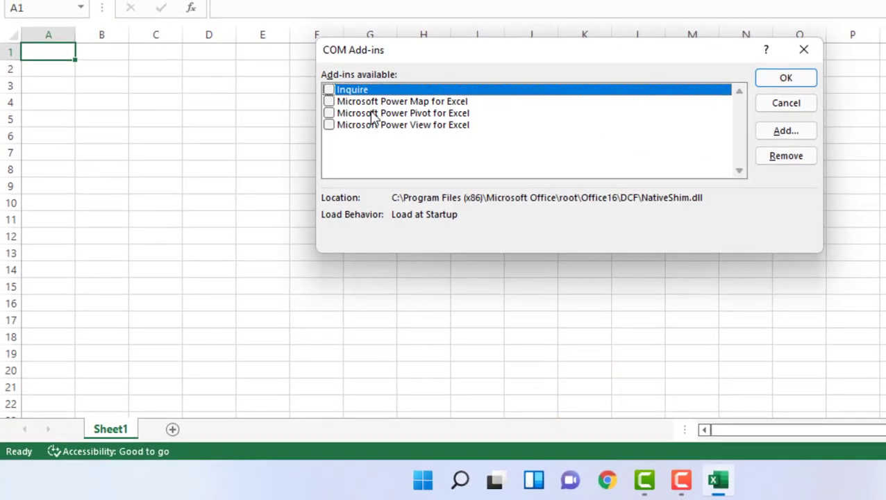
Leave Inquire and all other COM add-ins unchecked and confirm with OK.
left_click(329, 91)
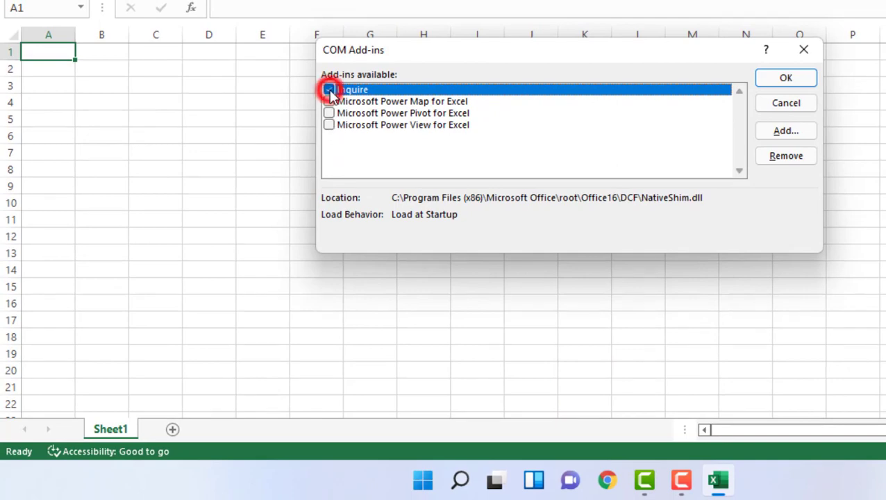
left_click(329, 91)
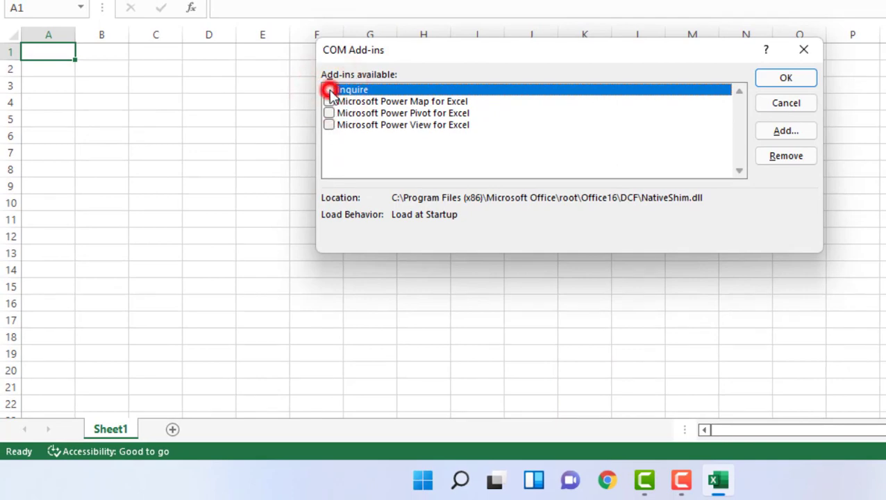
left_click(806, 79)
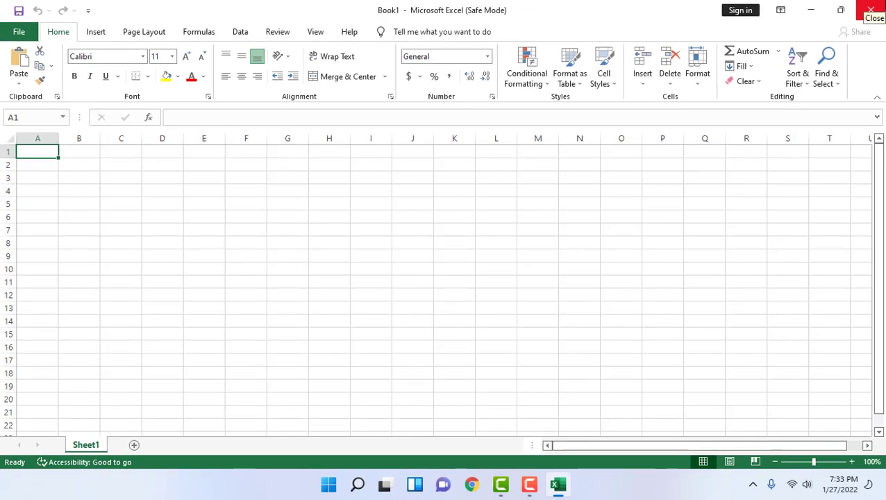
Close the safe-mode Excel and relaunch Excel normally from a Start search for 'excel'.
left_click(871, 10)
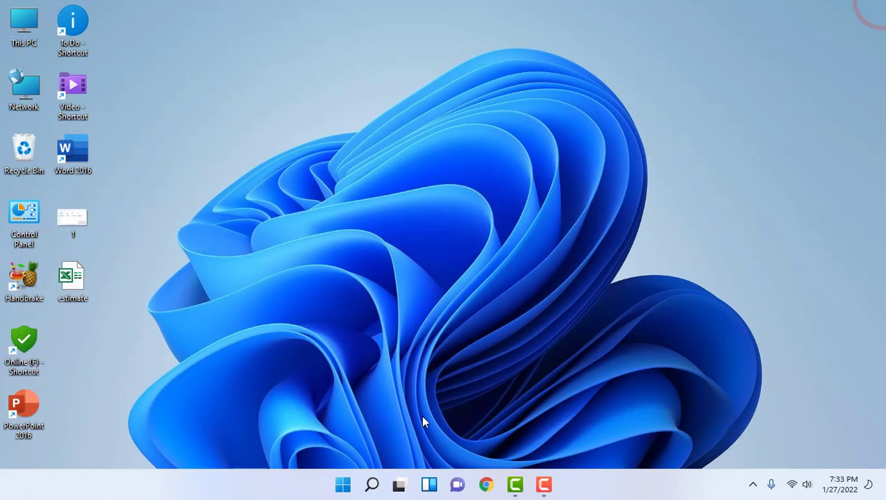
key("super")
type("excel")
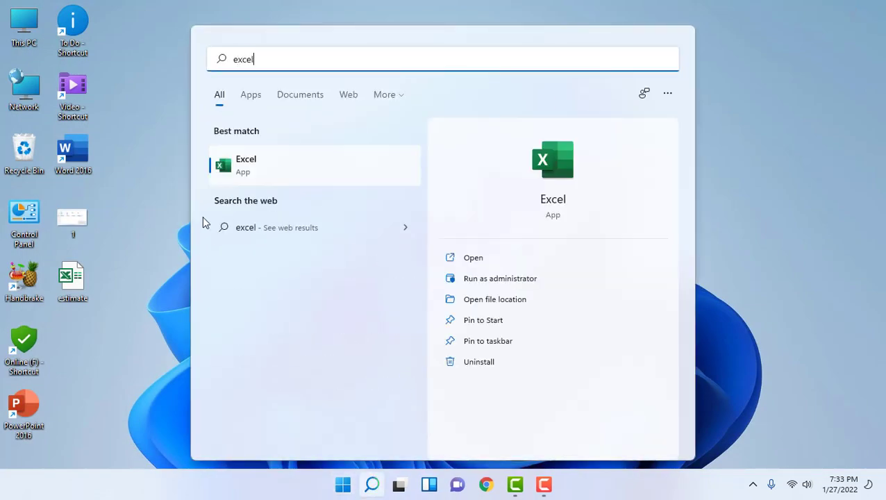
left_click(262, 172)
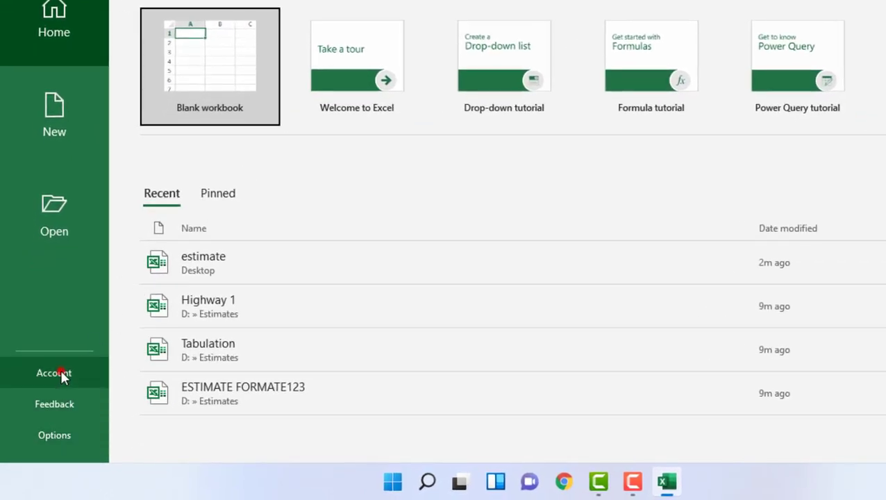
Run Update Now from the Account page's Update Options, then return to a blank workbook.
left_click(61, 376)
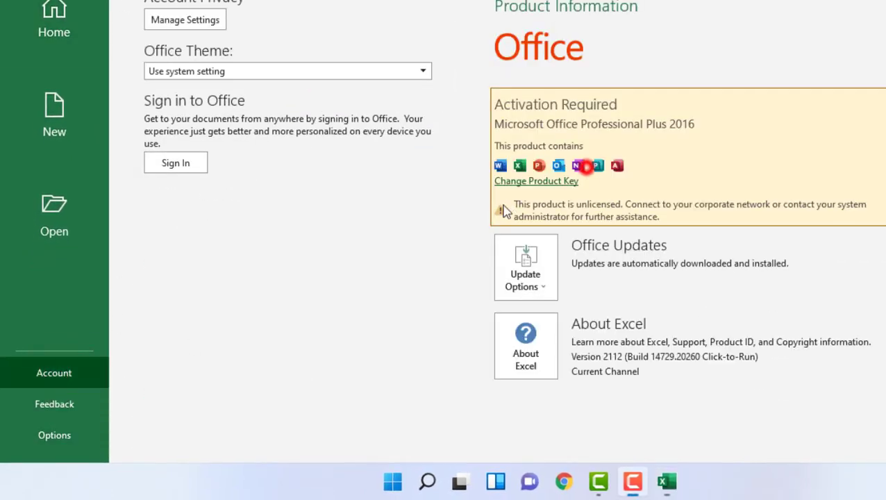
left_click(547, 292)
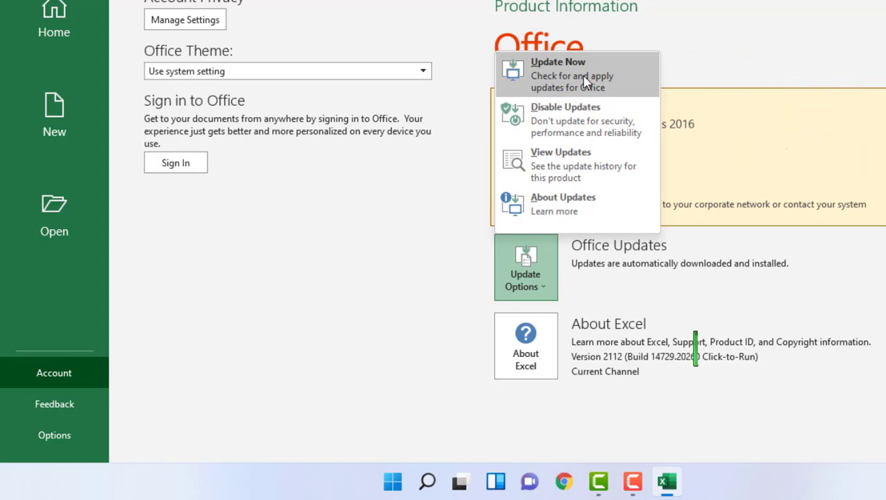
left_click(869, 1)
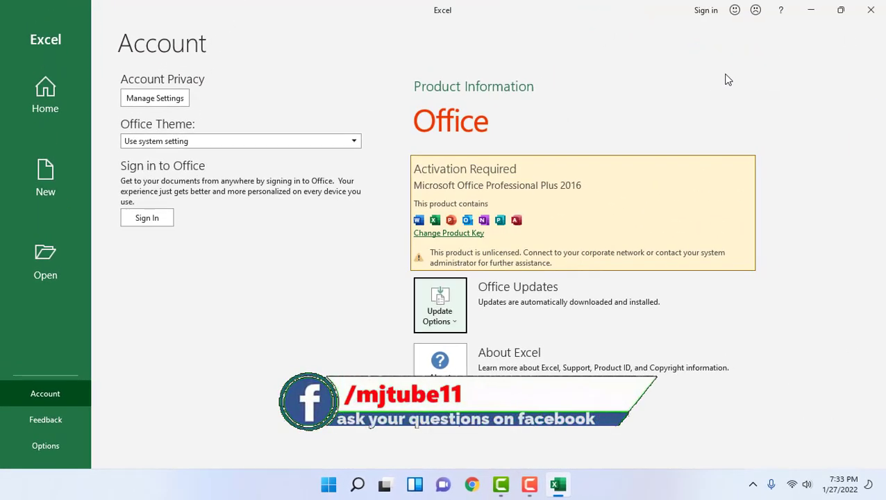
left_click(727, 80)
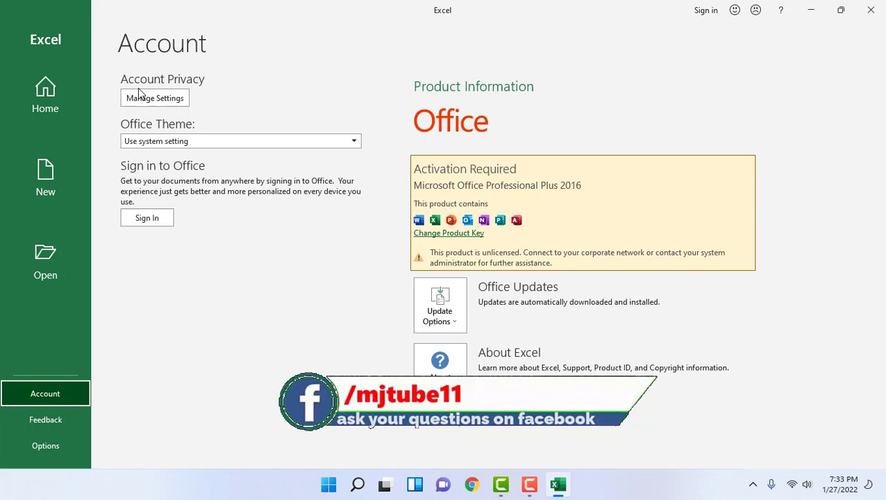
key("Escape")
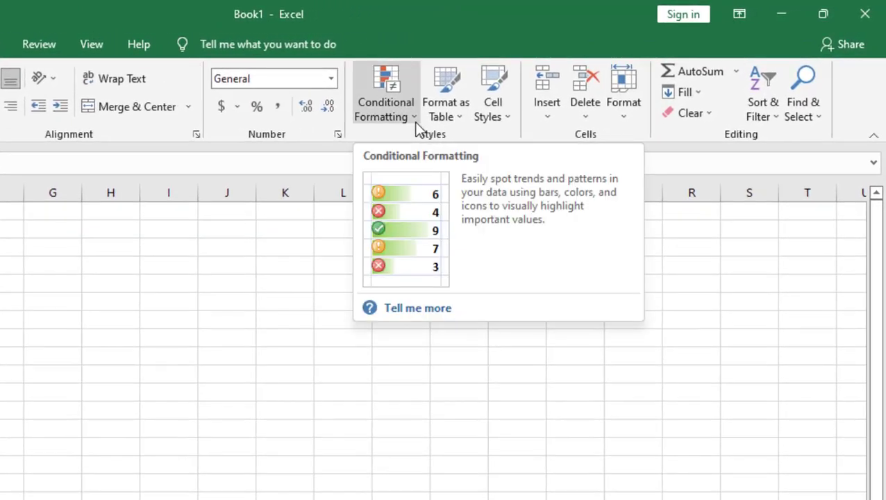
Use Conditional Formatting > Clear Rules > Clear Rules from Entire Sheet on Book1, then close Excel.
left_click(415, 118)
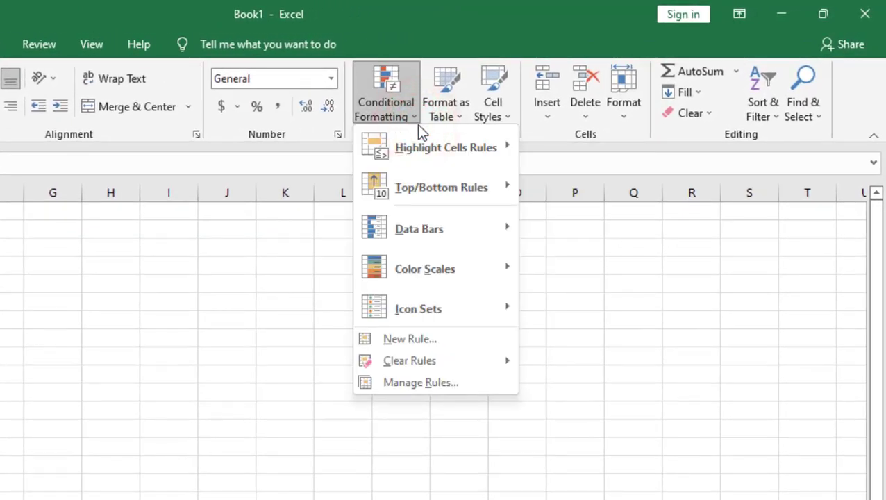
mouse_move(420, 162)
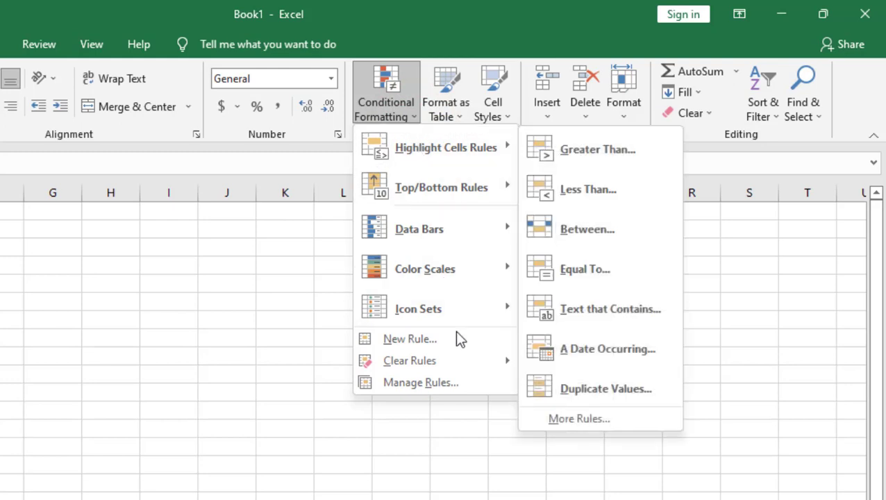
mouse_move(471, 366)
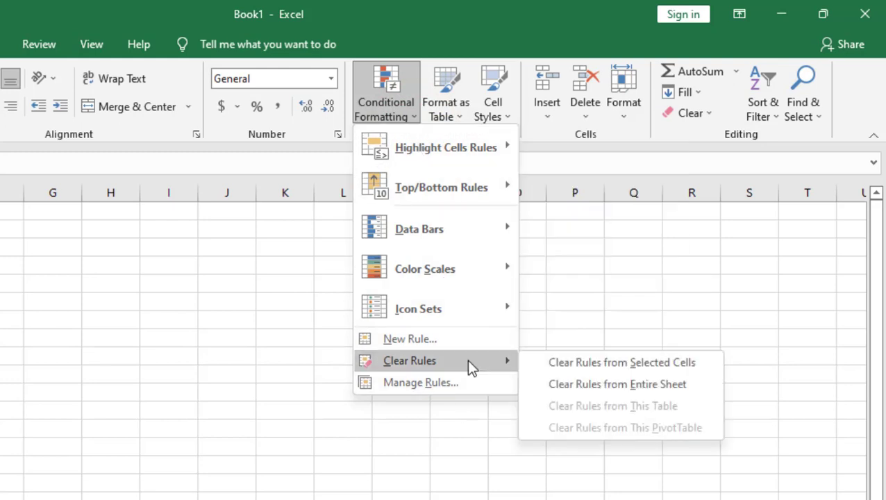
left_click(623, 385)
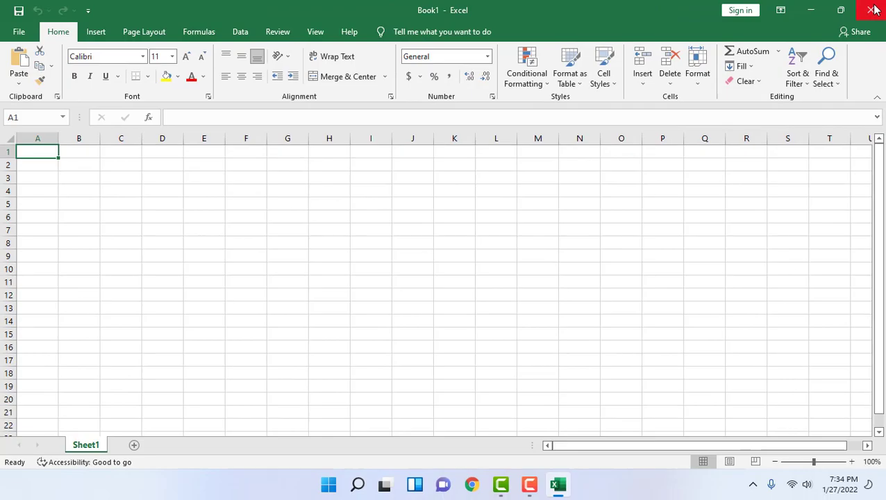
left_click(872, 10)
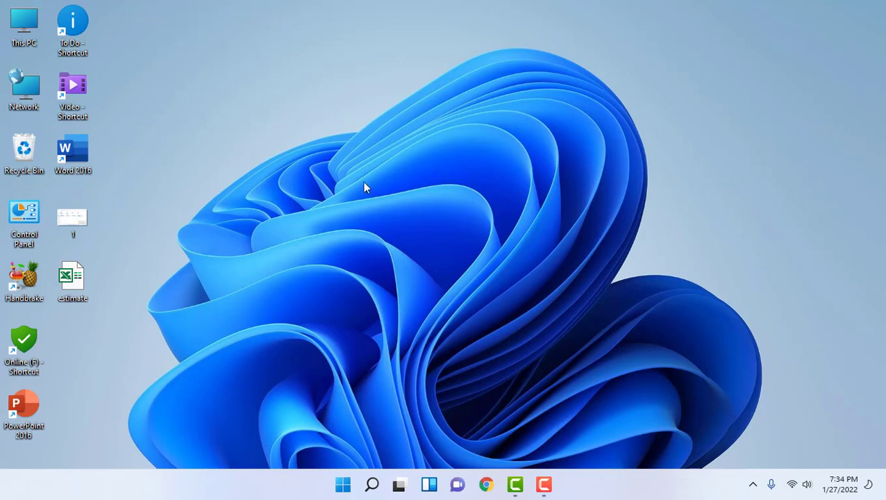
Relaunch Excel and tick 'Disable hardware graphics acceleration' in Options > Advanced.
key("super")
type("exc")
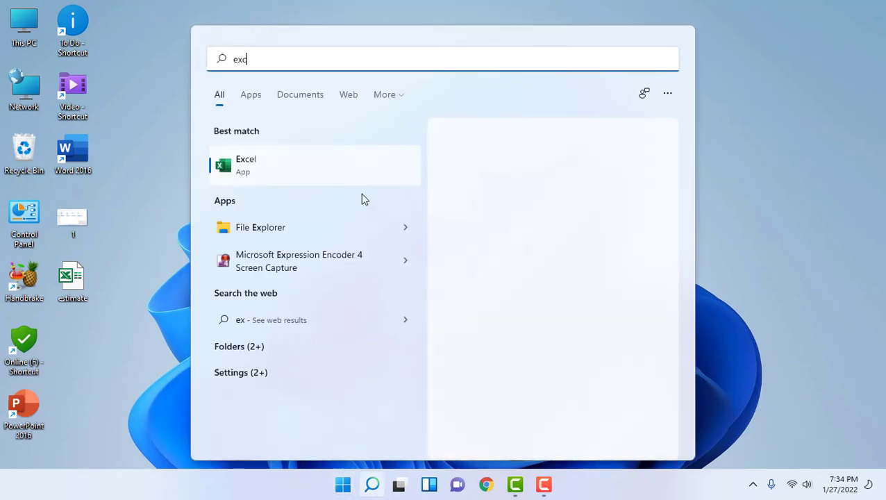
type("el")
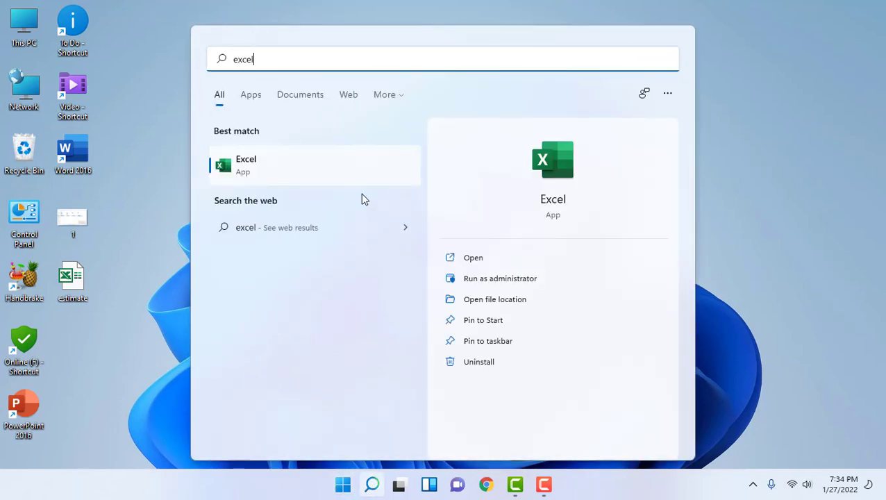
left_click(275, 172)
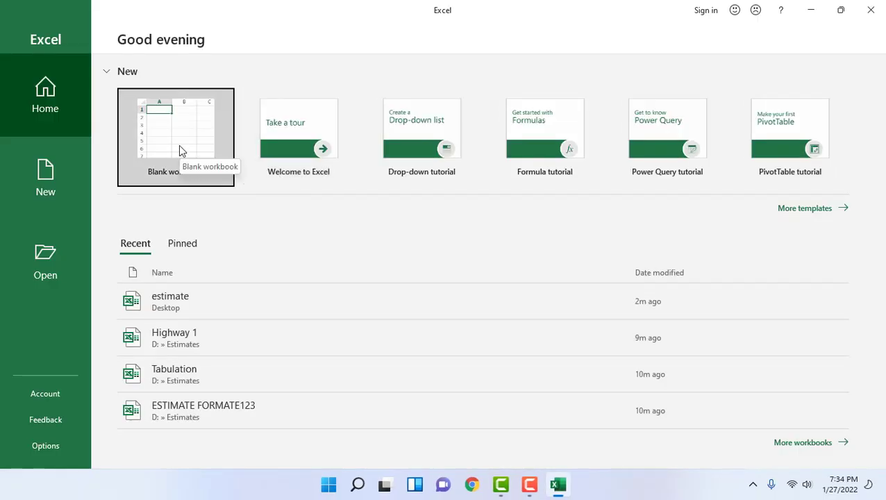
left_click(37, 450)
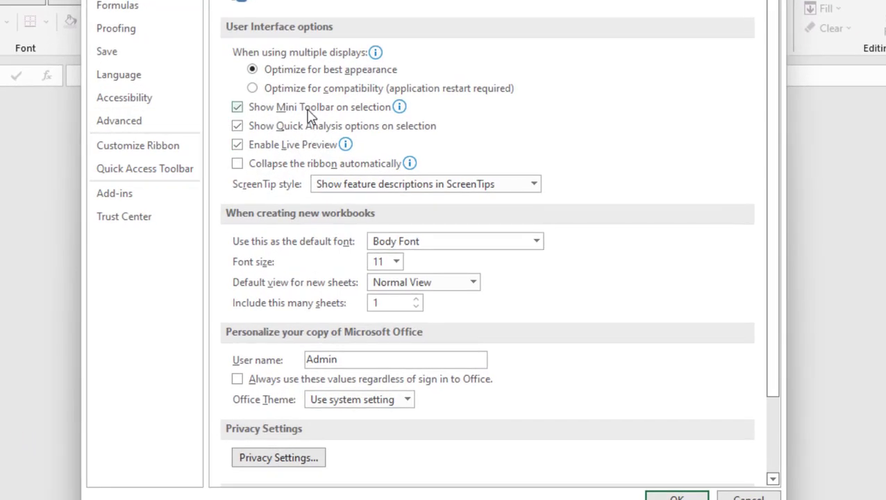
left_click(139, 123)
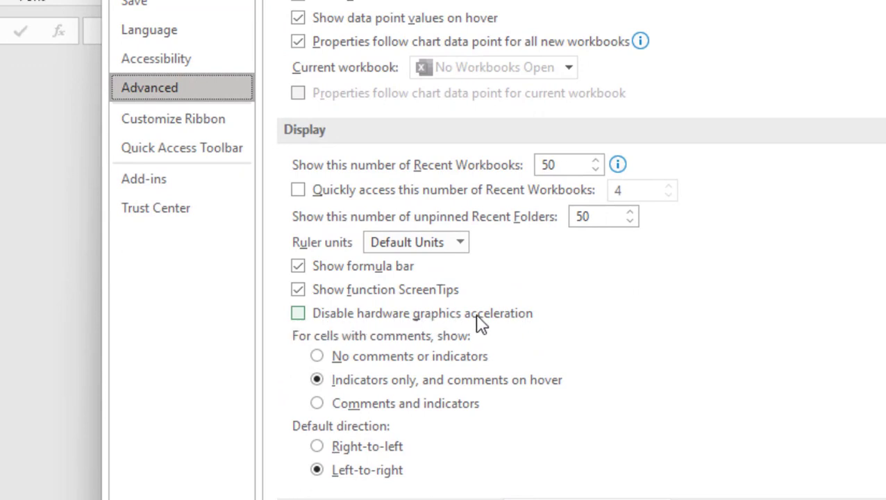
left_click(298, 314)
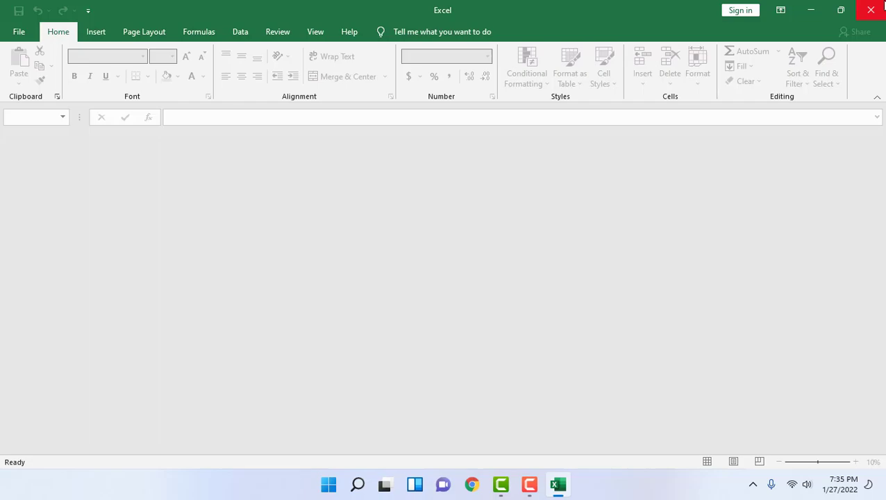
Close Excel and choose Change for Microsoft Office Professional Plus 2016 in Programs and Features.
left_click(882, 5)
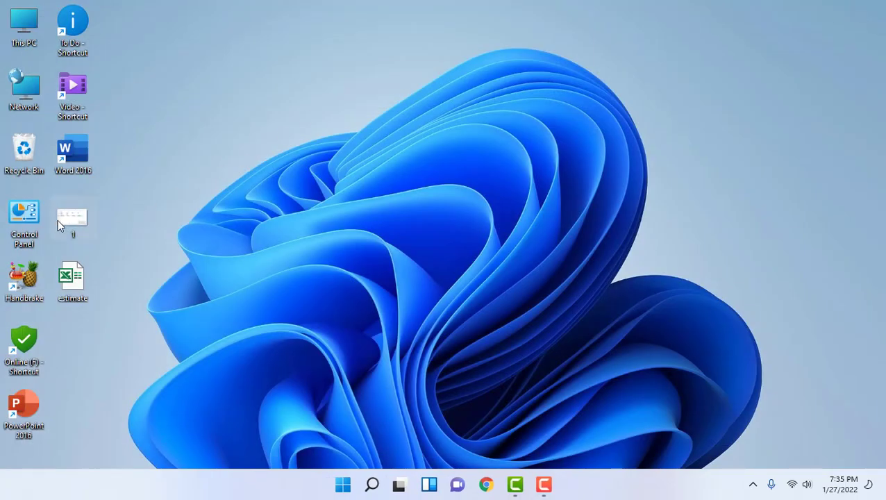
double_click(28, 218)
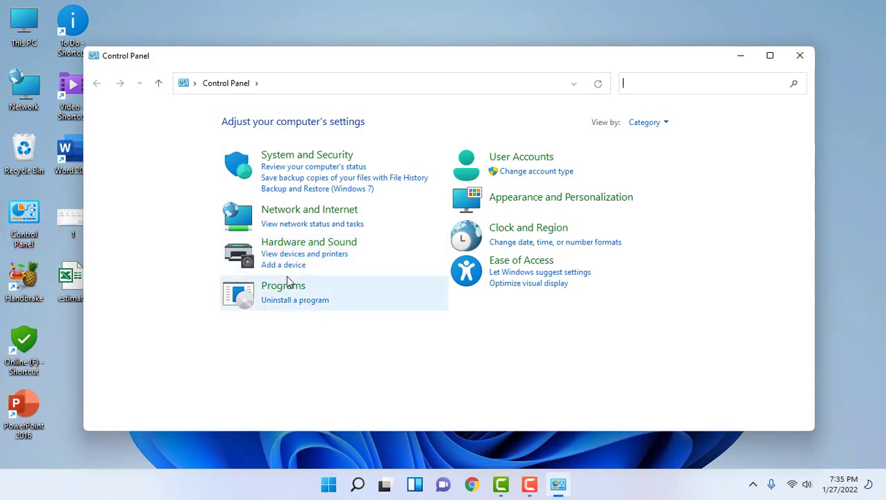
left_click(289, 286)
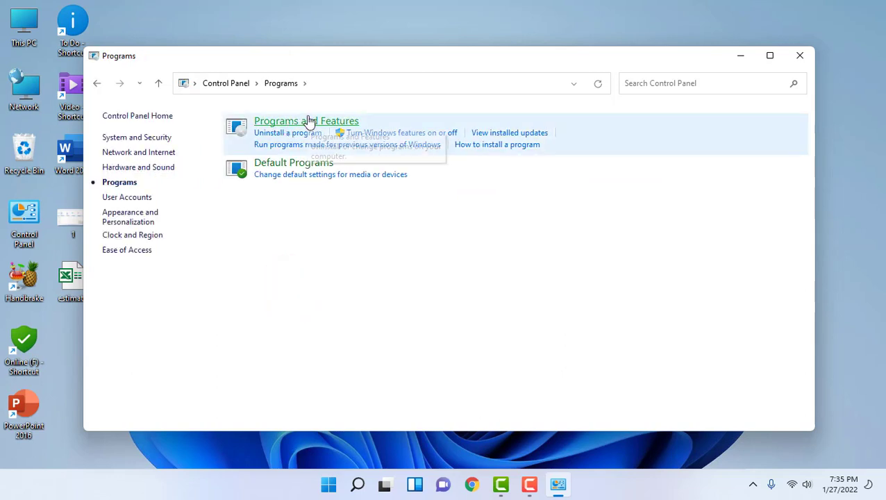
left_click(308, 121)
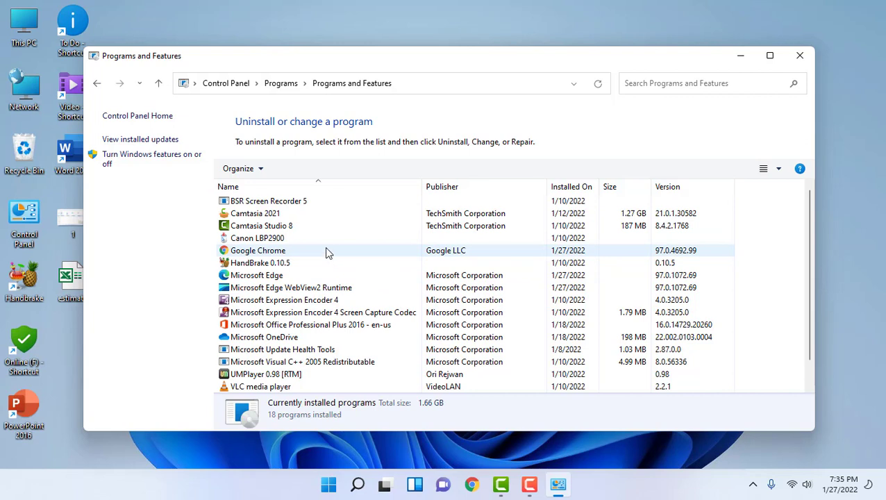
left_click(305, 331)
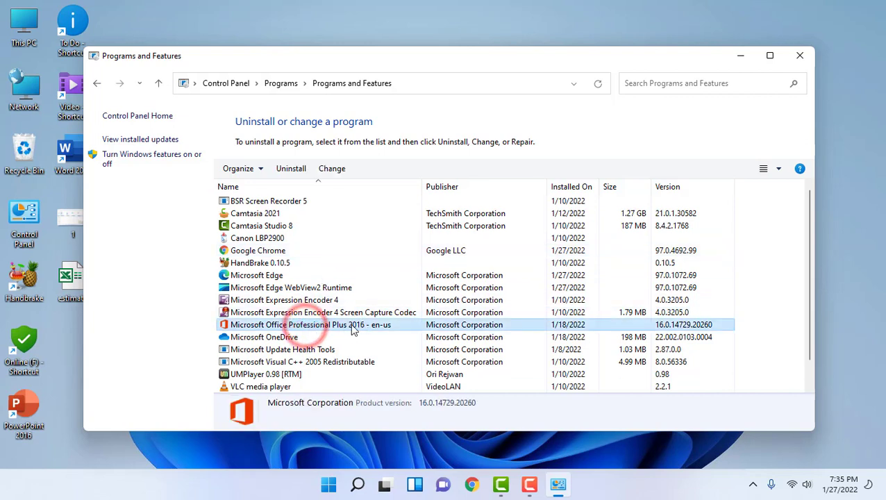
left_click(337, 175)
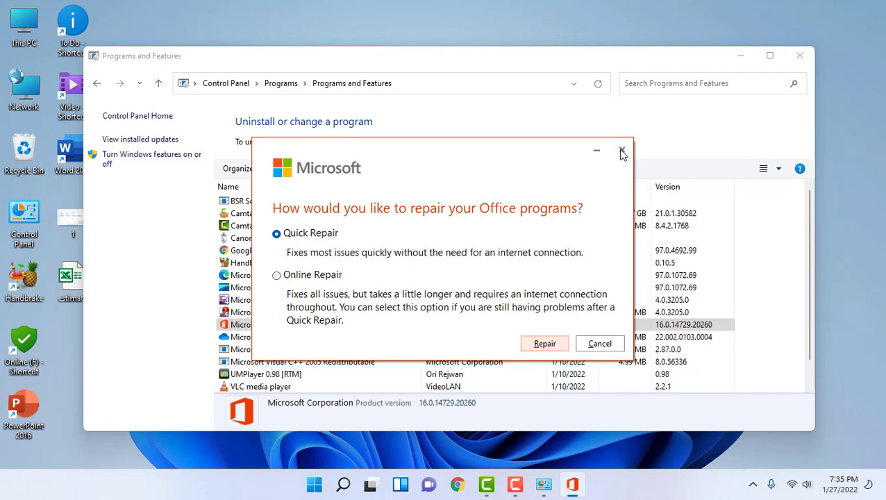
Dismiss the Quick Repair / Online Repair prompt without repairing Office Professional Plus 2016.
left_click(622, 152)
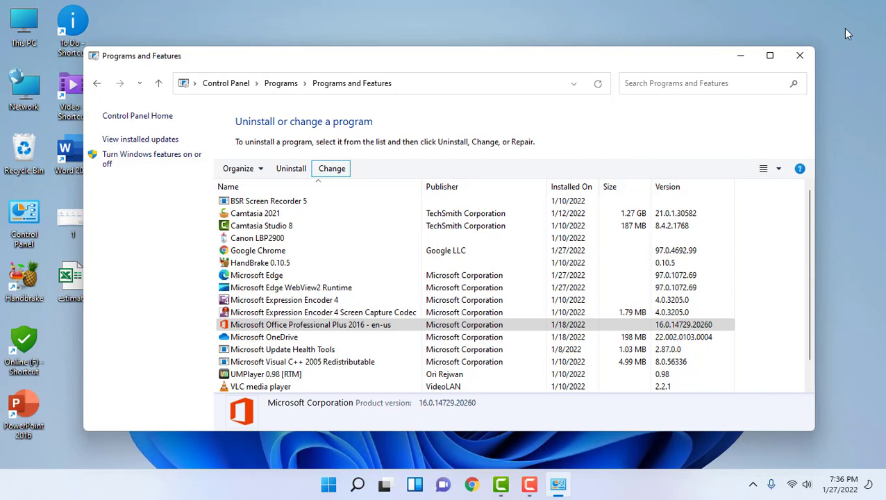
Minimise the Programs and Features window to reveal the Windows desktop.
left_click(739, 53)
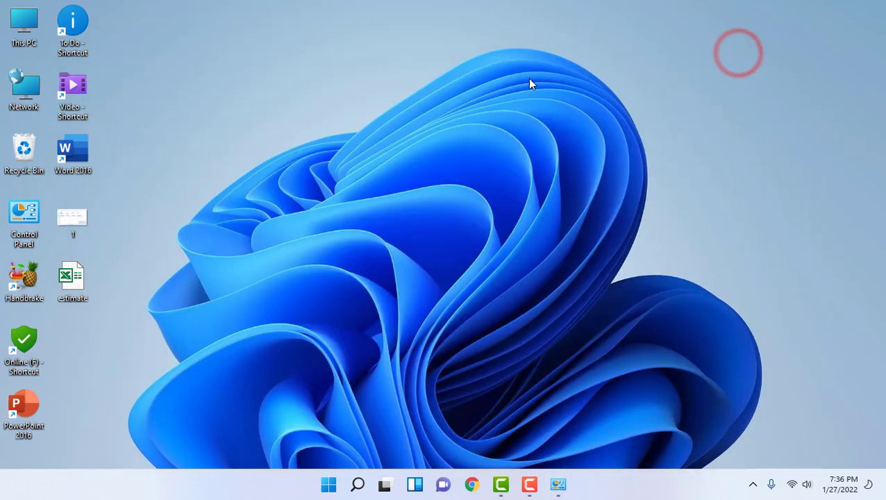